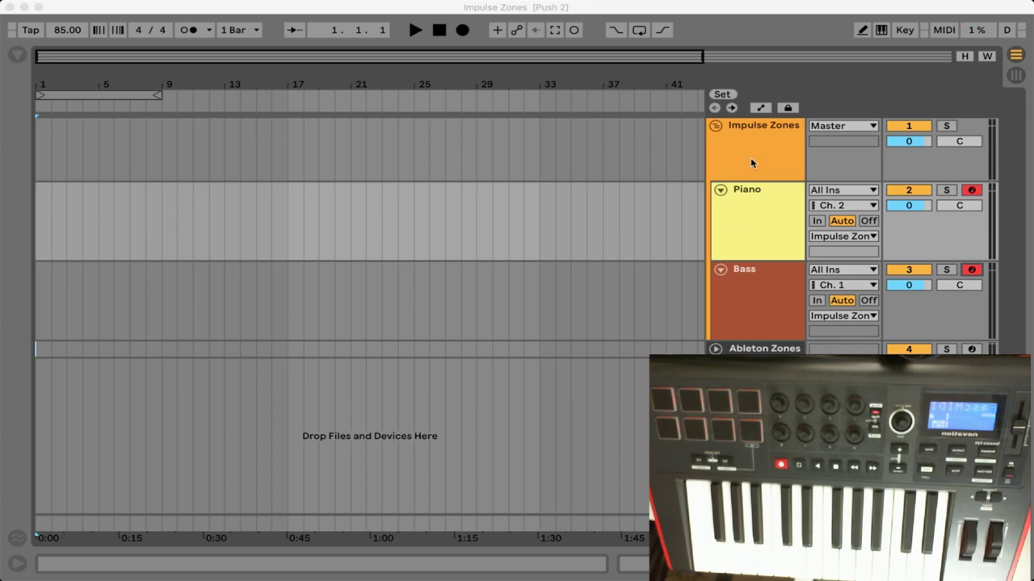
- Show the Piano and Bass devices and confirm Piano's MIDI input stays on All Ins
{"action": "double_click", "coordinate": [753, 212]}
{"action": "left_click", "coordinate": [747, 283]}
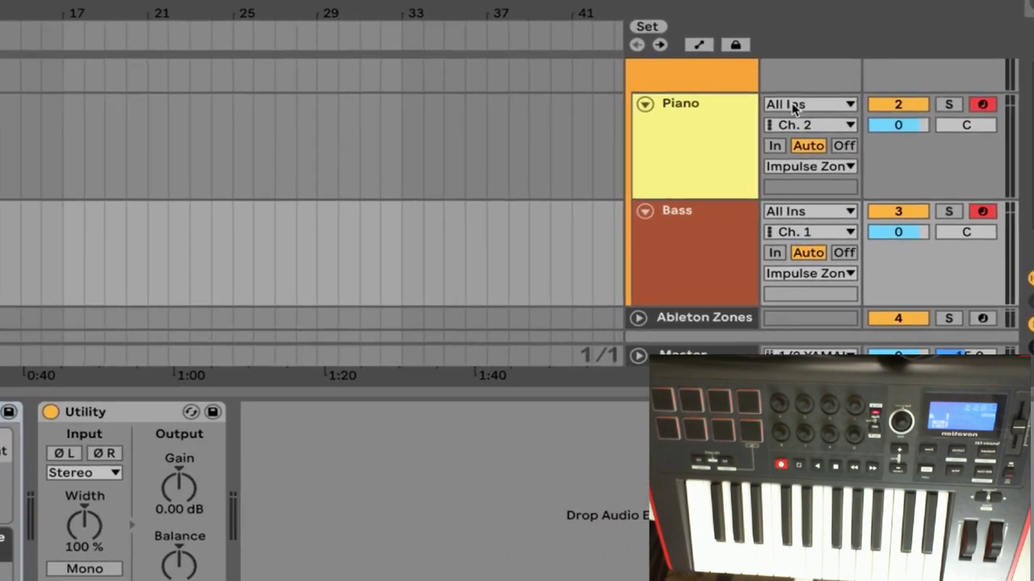
{"action": "left_click", "coordinate": [834, 153]}
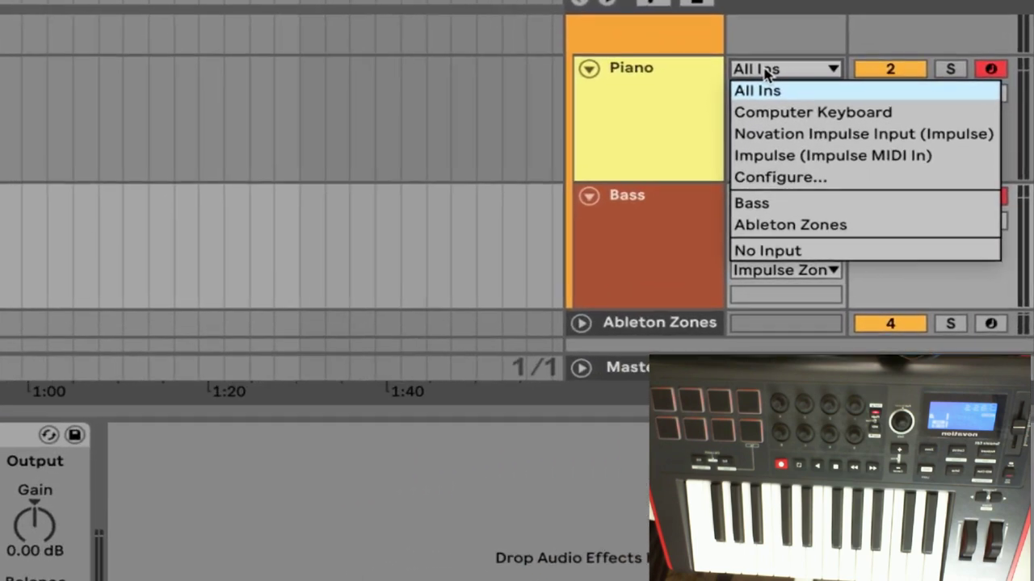
{"action": "left_click", "coordinate": [765, 71]}
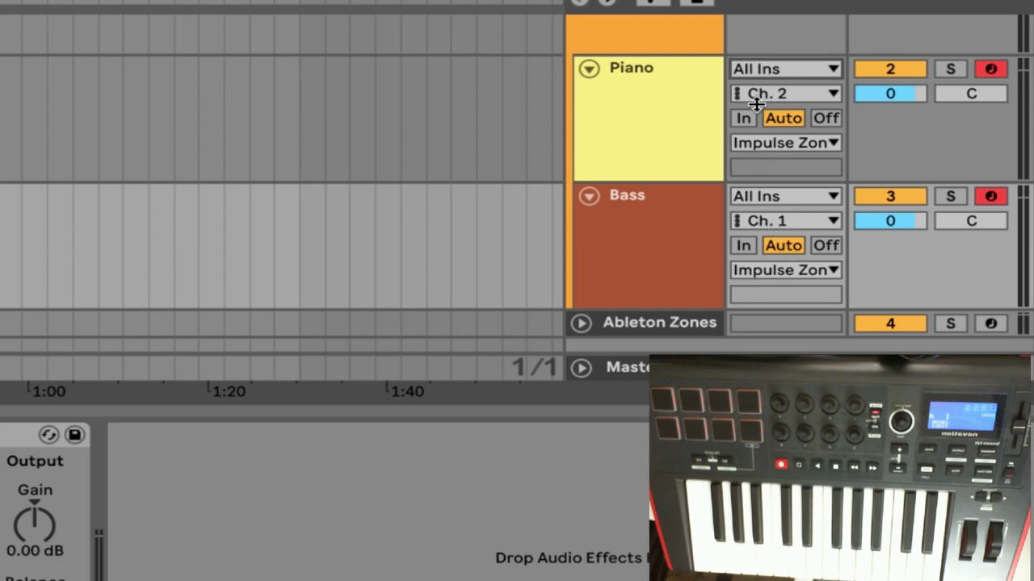
- Confirm Piano listens on MIDI channel 2 and Bass on channel 1, then select Bass
{"action": "left_click", "coordinate": [764, 94]}
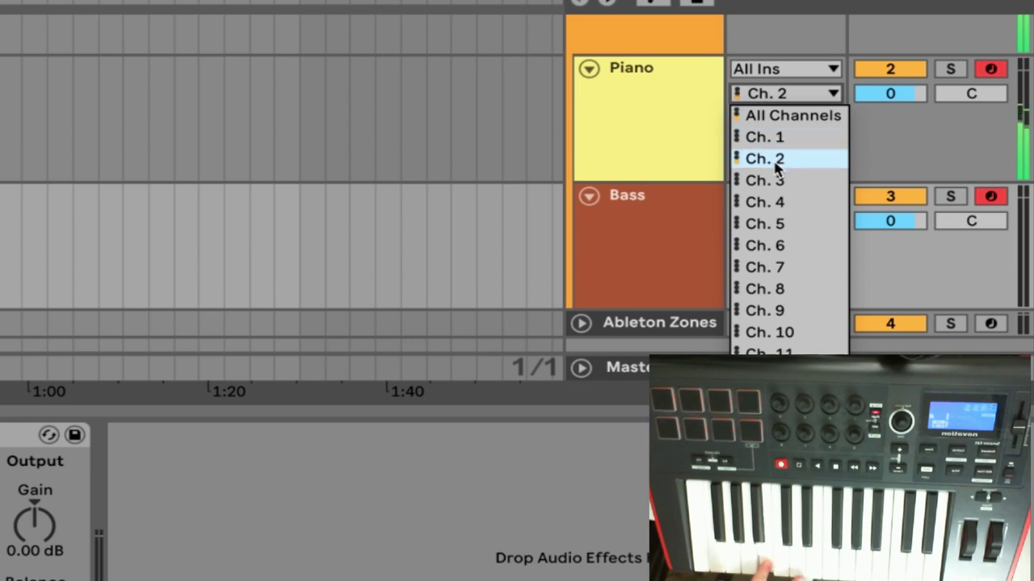
{"action": "left_click", "coordinate": [771, 97]}
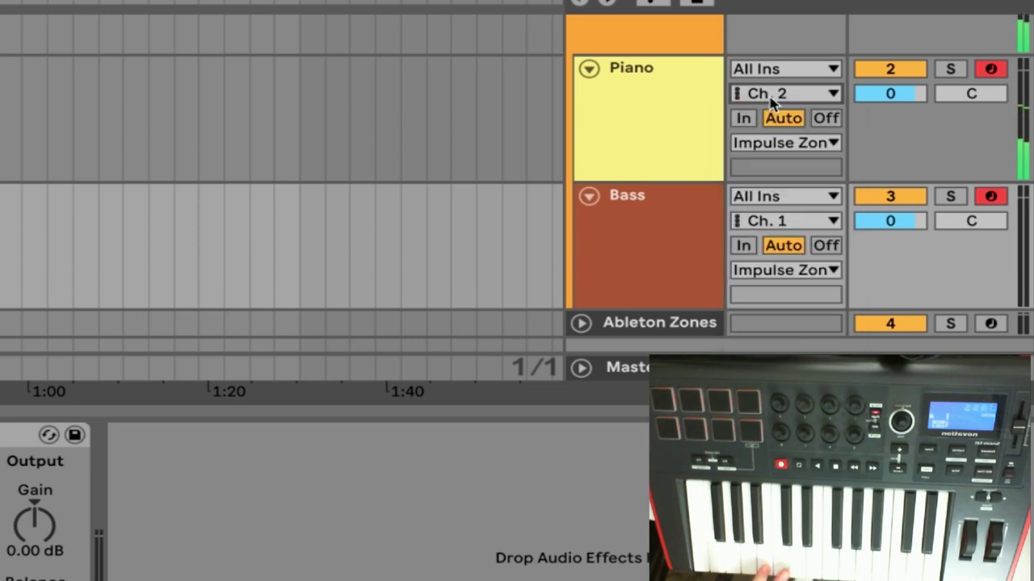
{"action": "left_click", "coordinate": [765, 222]}
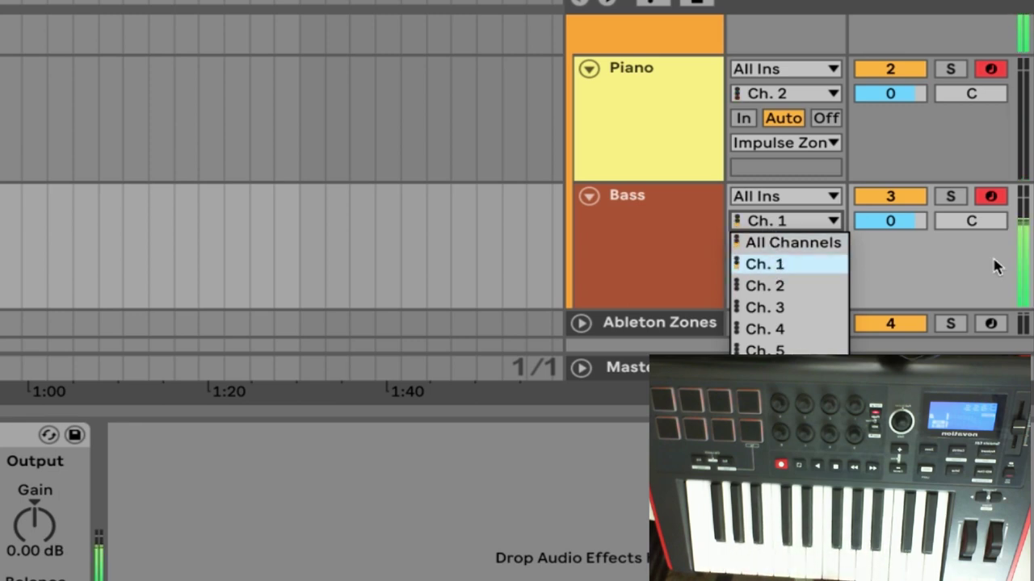
{"action": "left_click", "coordinate": [793, 223]}
{"action": "left_click", "coordinate": [651, 192]}
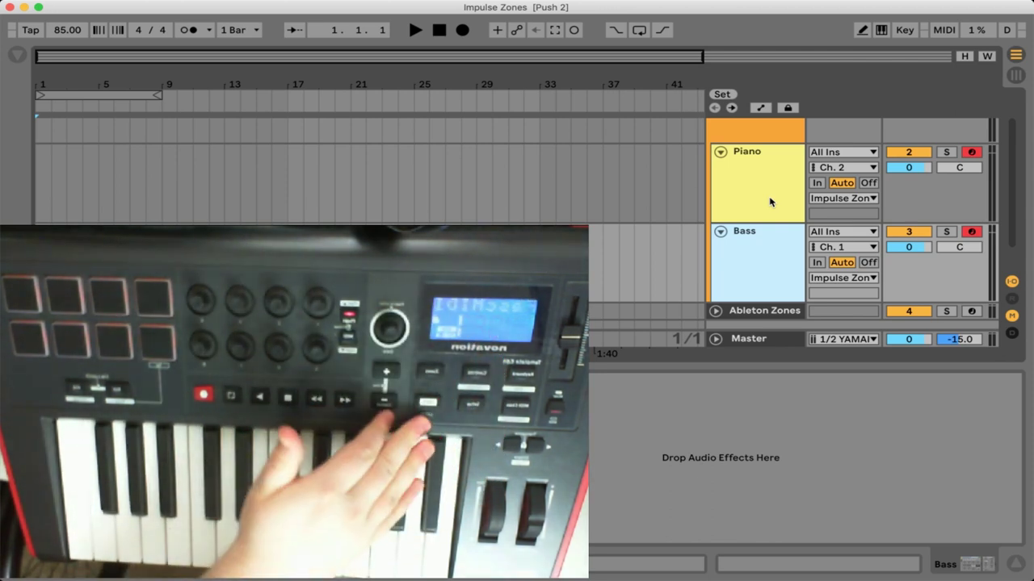
- Select and unfold the Ableton Zones track to reveal its Hip-Hop Sub Bass and Grand Piano rack
{"action": "scroll", "coordinate": [770, 202], "scroll_direction": "down", "scroll_amount": 2}
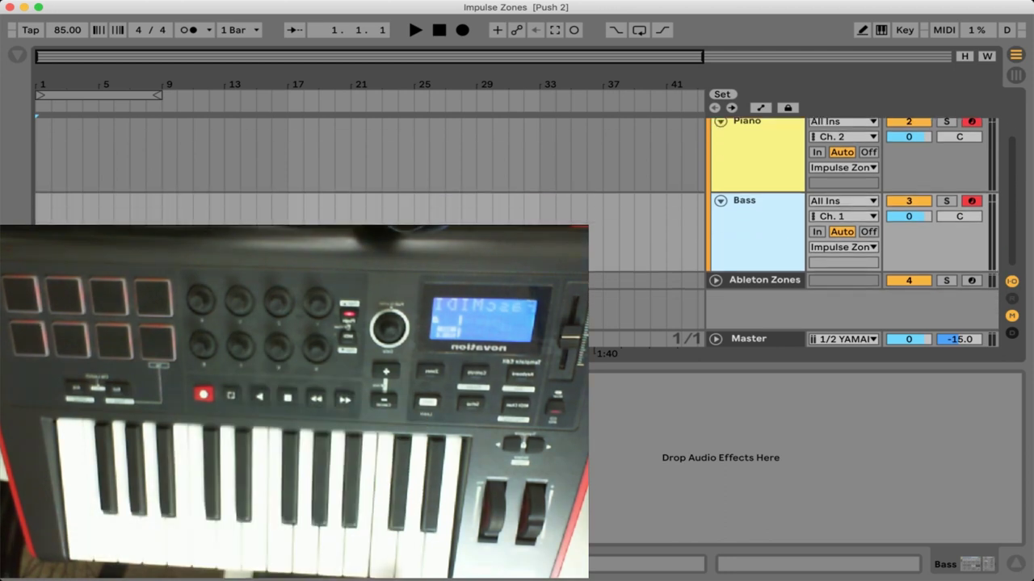
{"action": "left_click", "coordinate": [766, 287]}
{"action": "left_click", "coordinate": [715, 280]}
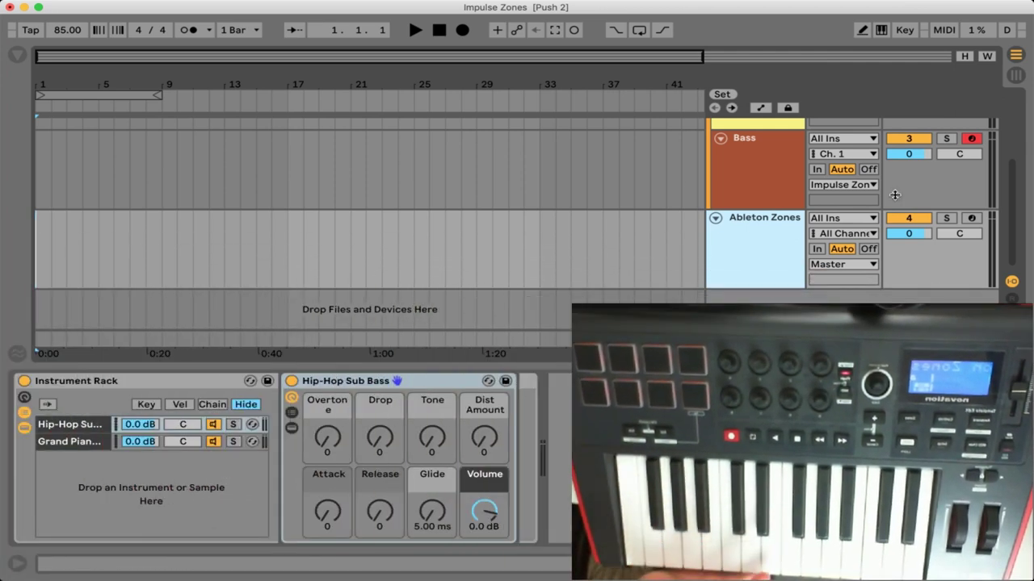
- Arm the Ableton Zones track and view the Grand Piano and Hip-Hop Sub Bass chain devices
{"action": "left_click", "coordinate": [970, 218]}
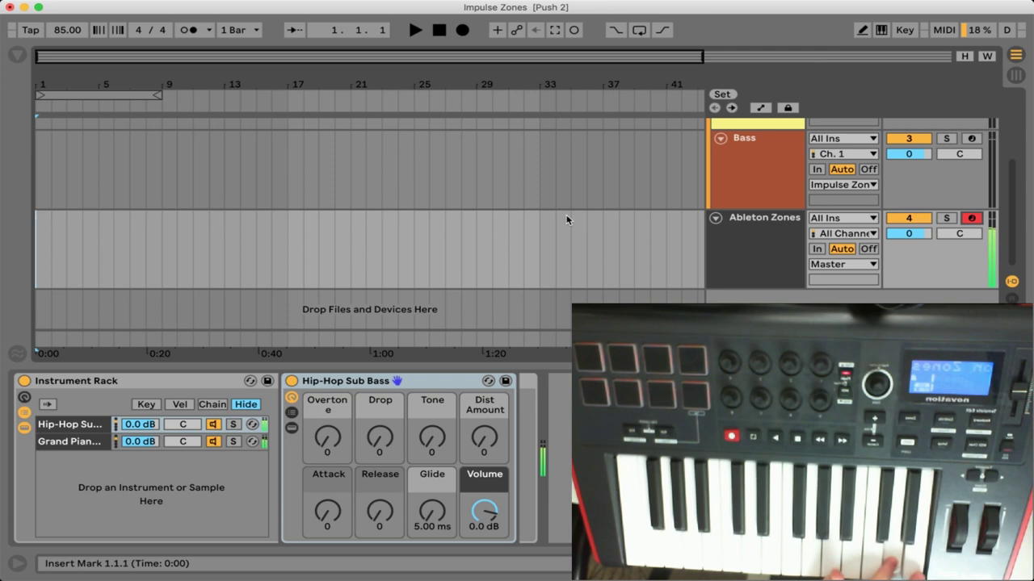
{"action": "left_click", "coordinate": [87, 447]}
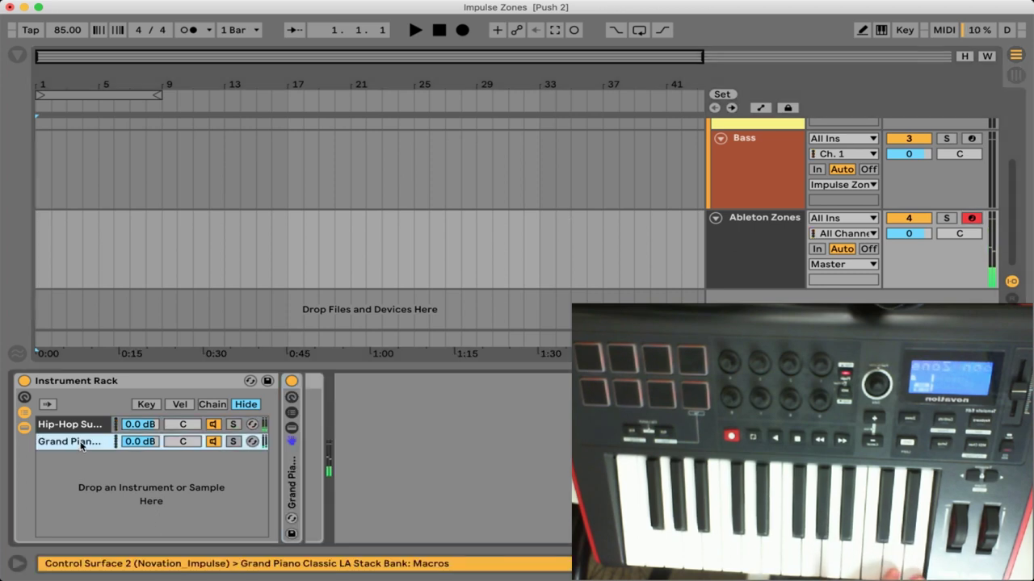
{"action": "left_click", "coordinate": [86, 428]}
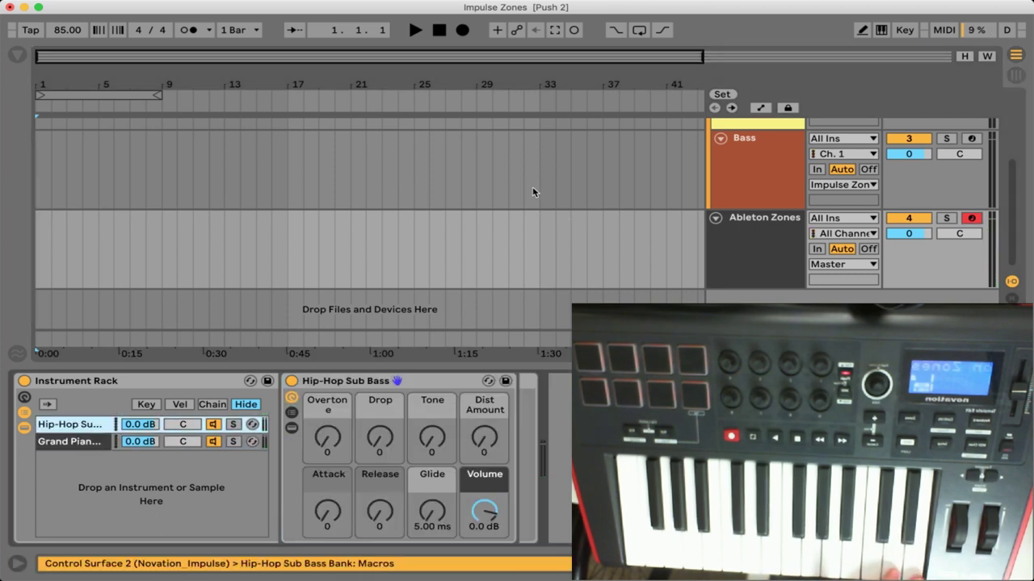
- Collapse the Impulse Zones group, reselect Ableton Zones, and compare the two chains' devices
{"action": "scroll", "coordinate": [752, 153], "scroll_direction": "up", "scroll_amount": 3}
{"action": "scroll", "coordinate": [730, 164], "scroll_direction": "up", "scroll_amount": 2}
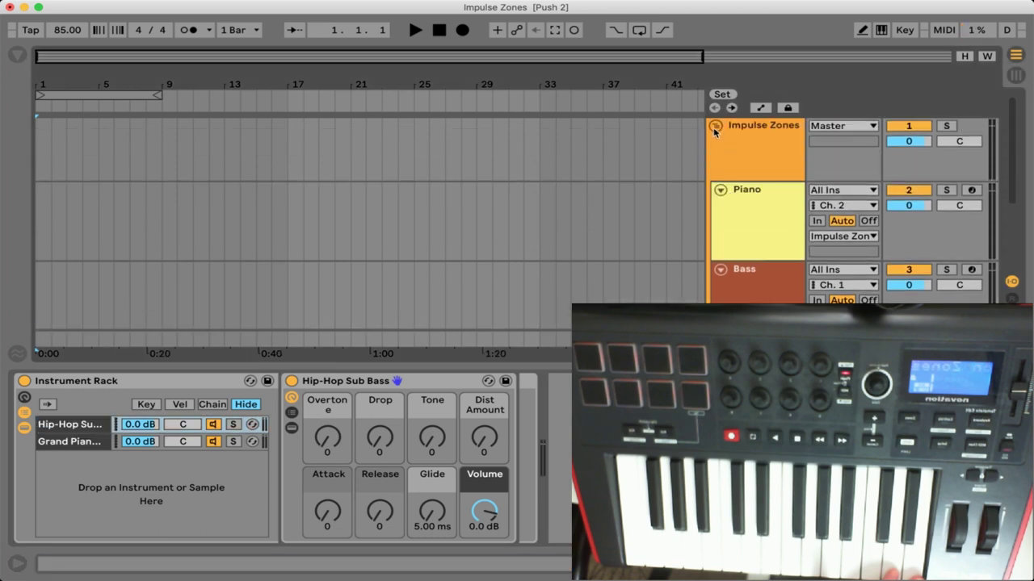
{"action": "left_click", "coordinate": [714, 127]}
{"action": "left_click", "coordinate": [729, 170]}
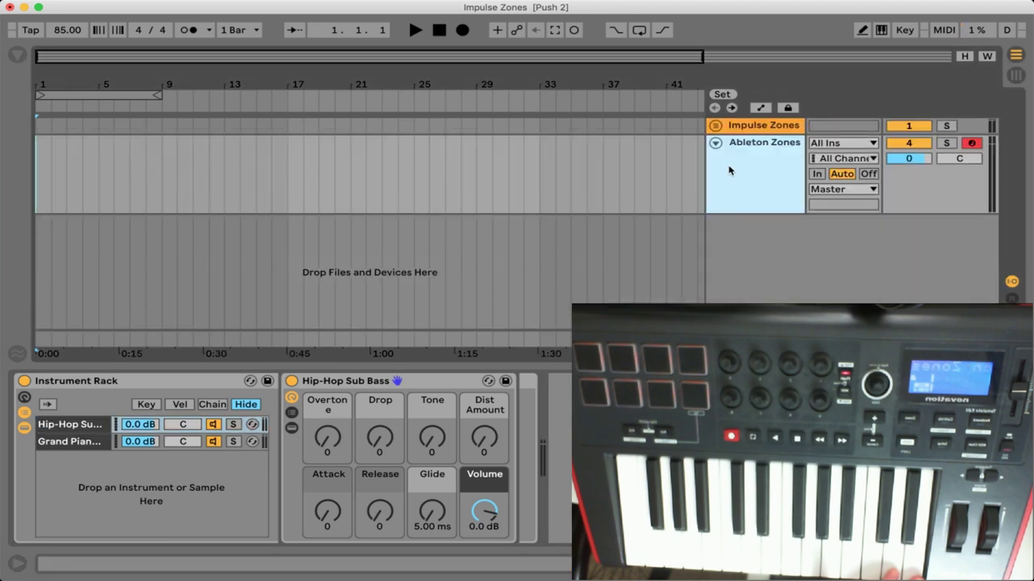
{"action": "left_click", "coordinate": [73, 468]}
{"action": "left_click", "coordinate": [79, 446]}
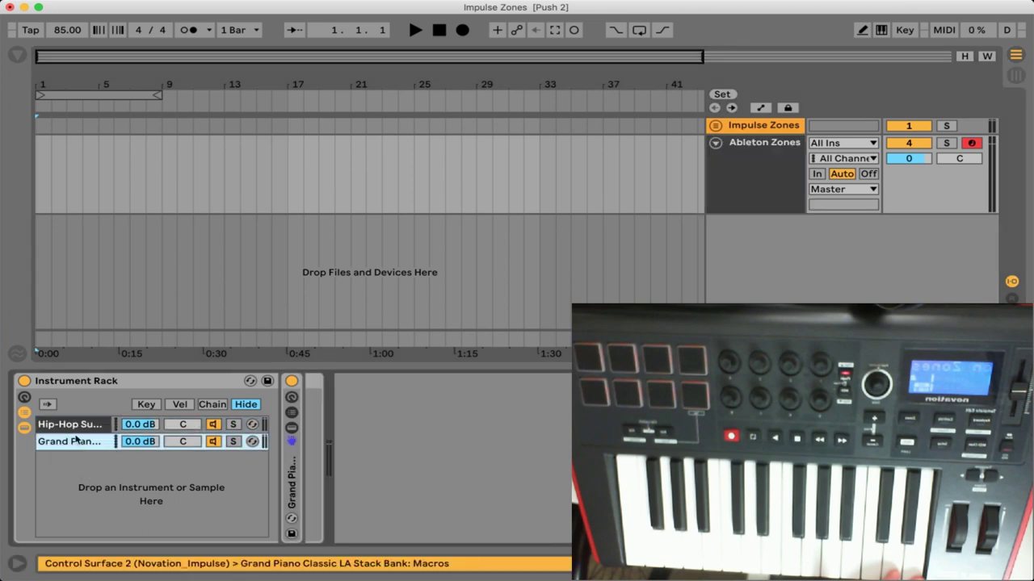
{"action": "left_click", "coordinate": [75, 429]}
{"action": "left_click", "coordinate": [78, 446]}
{"action": "left_click", "coordinate": [81, 430]}
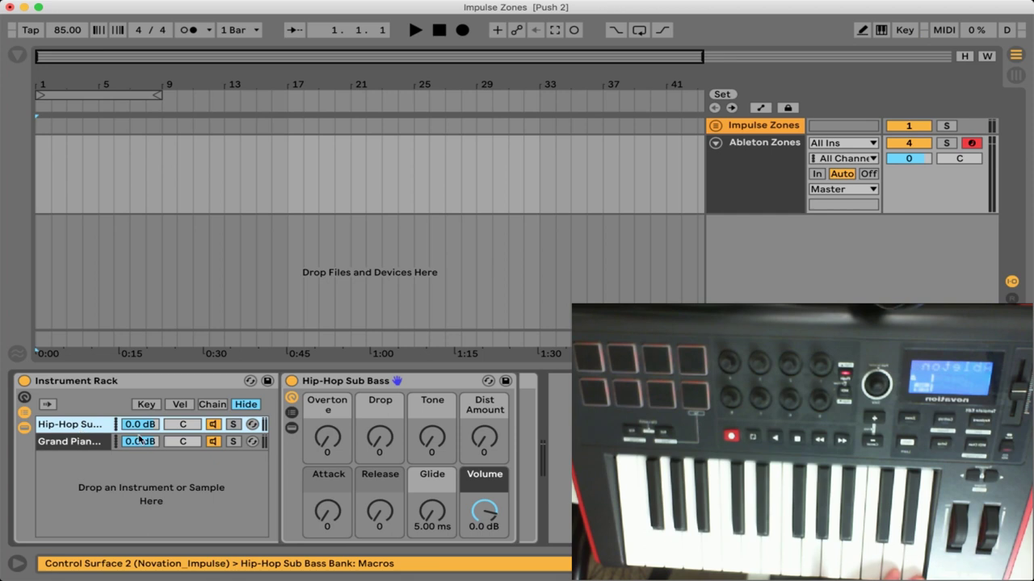
{"action": "left_click", "coordinate": [844, 159]}
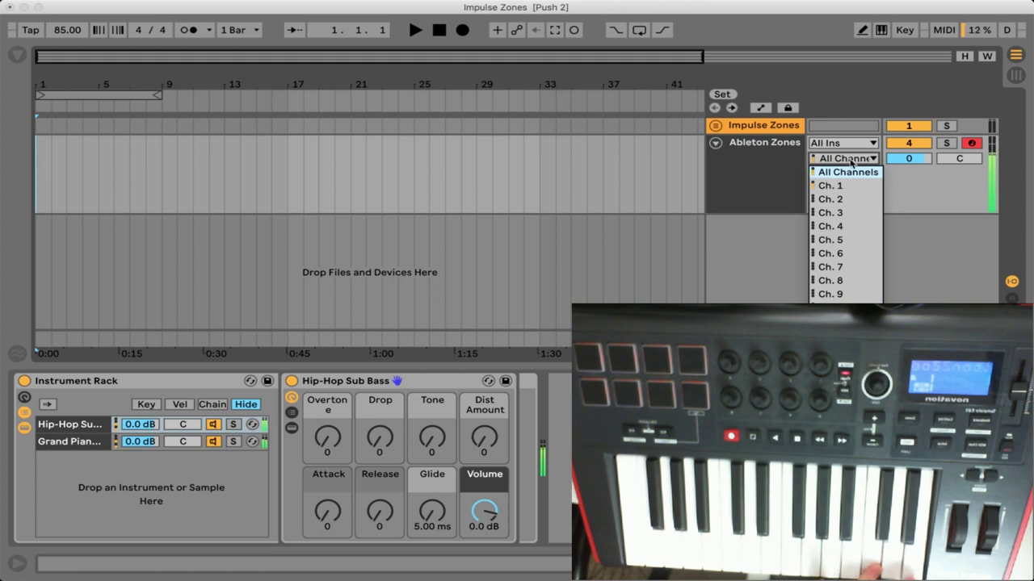
{"action": "left_click", "coordinate": [850, 163]}
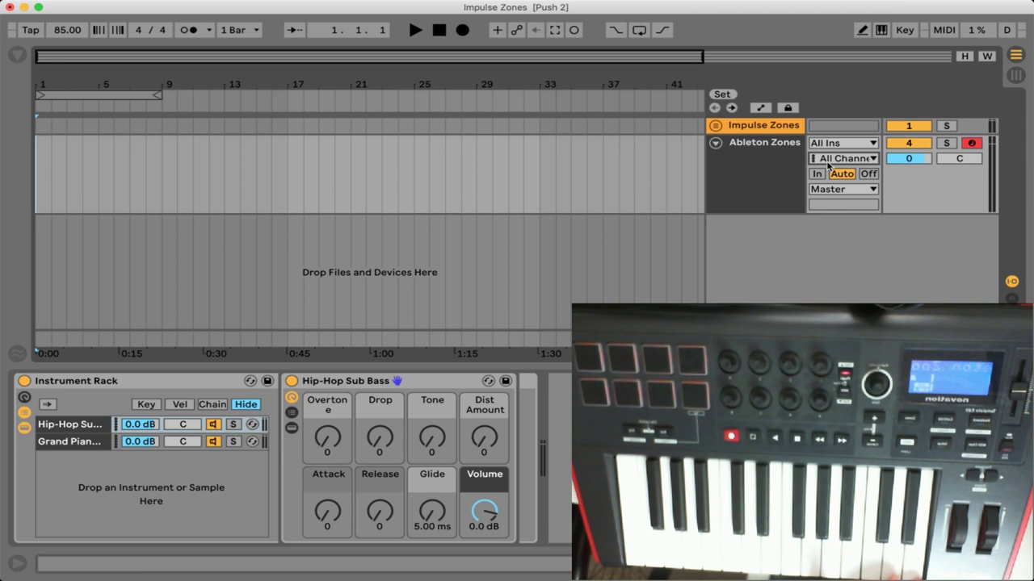
{"action": "left_click", "coordinate": [840, 160]}
{"action": "left_click", "coordinate": [845, 169]}
{"action": "left_click", "coordinate": [743, 165]}
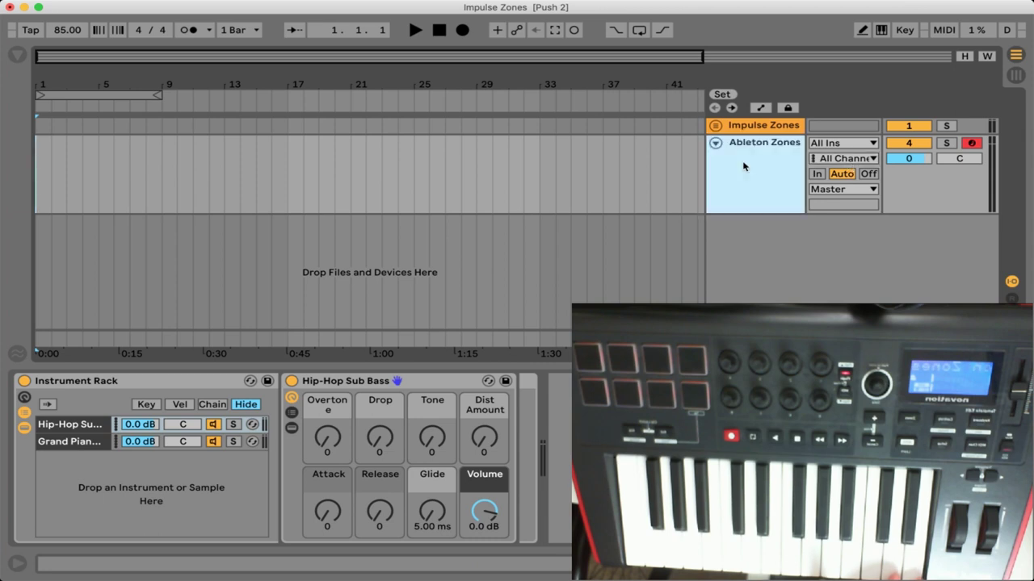
- Cycle through the rack's Key, Vel and Chain editors, finishing on the Key zone editor
{"action": "left_click", "coordinate": [146, 405]}
{"action": "left_click", "coordinate": [180, 404]}
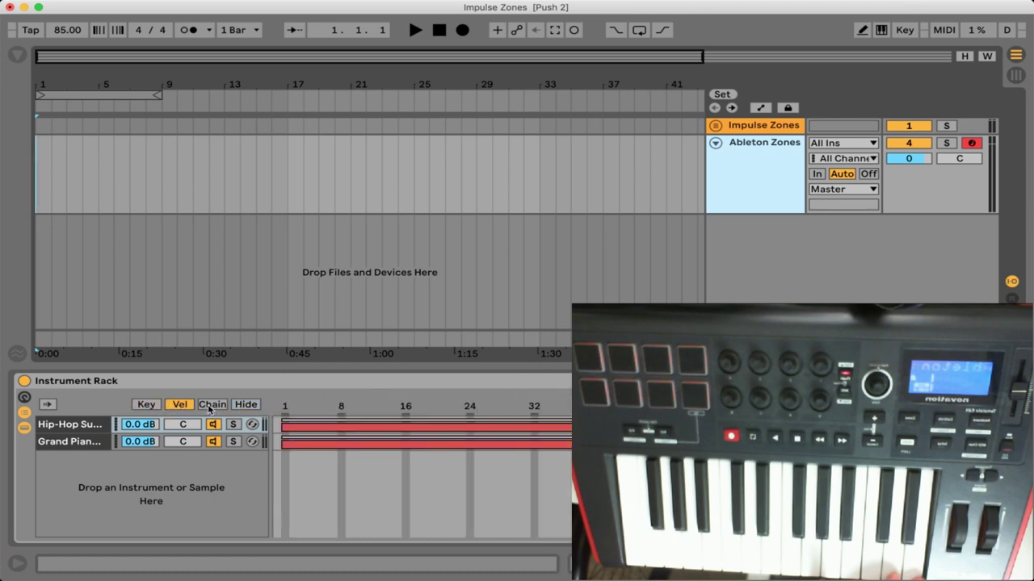
{"action": "left_click", "coordinate": [210, 405]}
{"action": "left_click", "coordinate": [148, 407]}
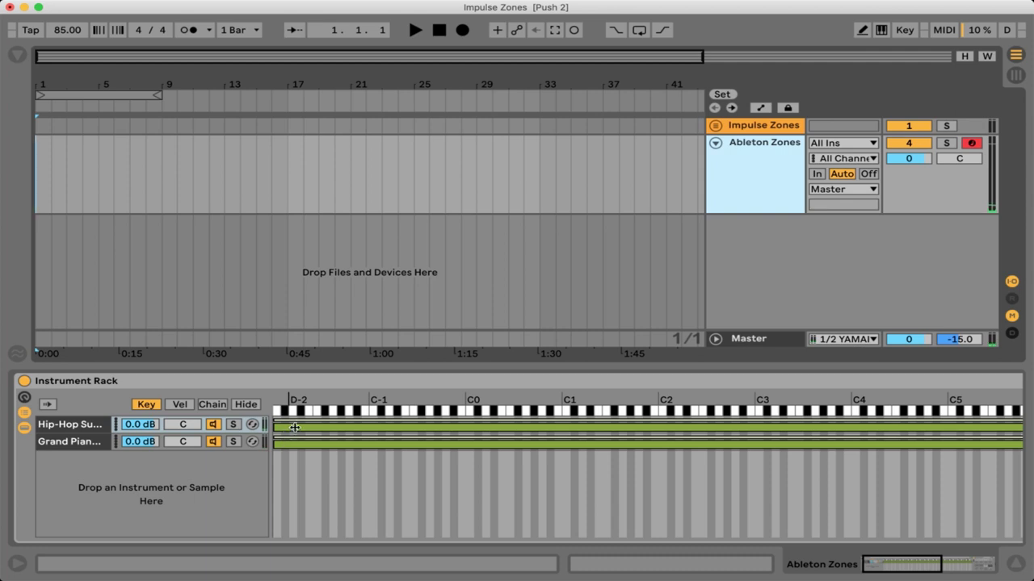
- Start the Grand Piano key zone at C2 and end the Hip-Hop Sub Bass zone at B1
{"action": "left_click", "coordinate": [56, 428]}
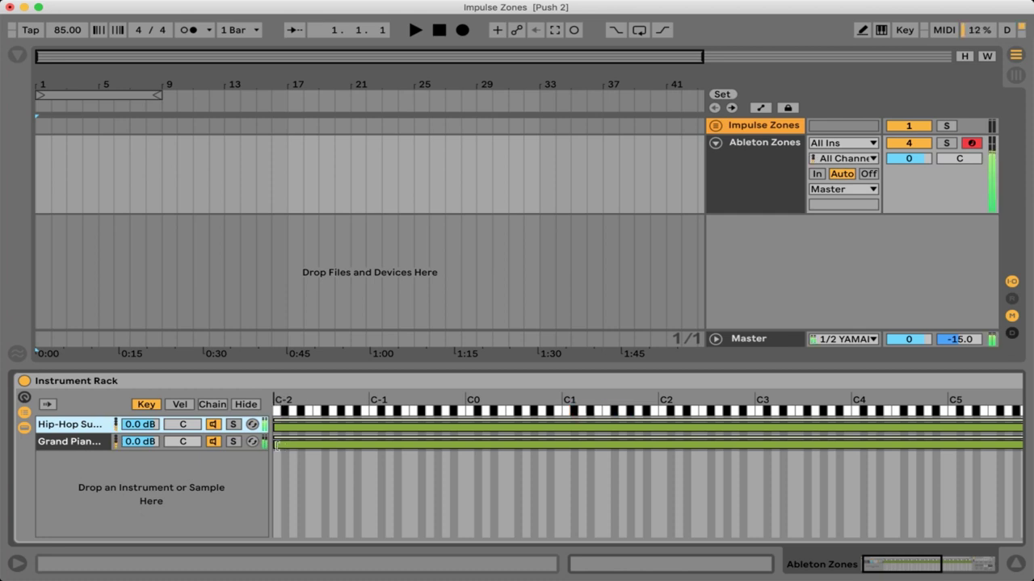
{"action": "left_click_drag", "start_coordinate": [276, 445], "coordinate": [663, 427]}
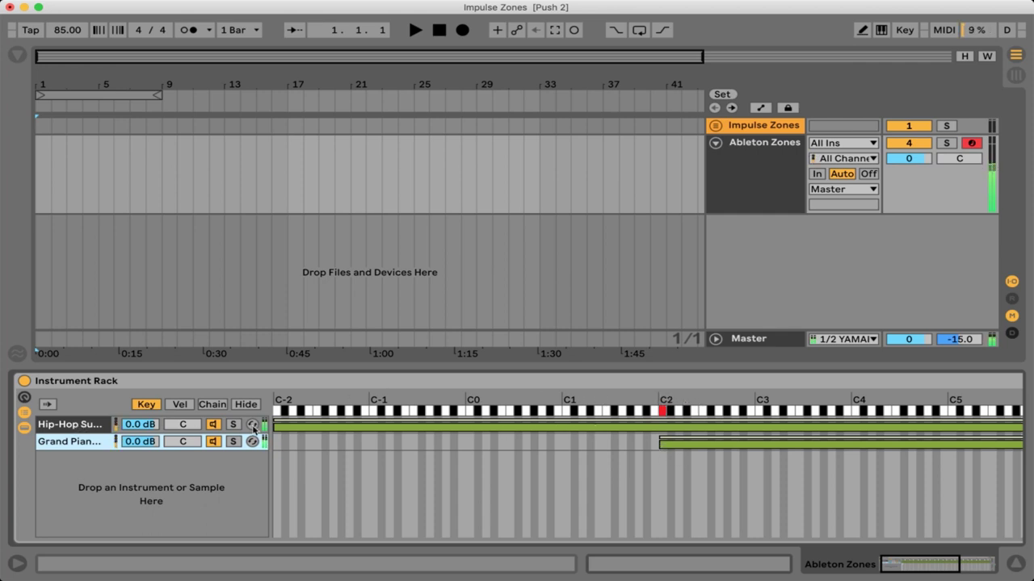
{"action": "left_click", "coordinate": [923, 568]}
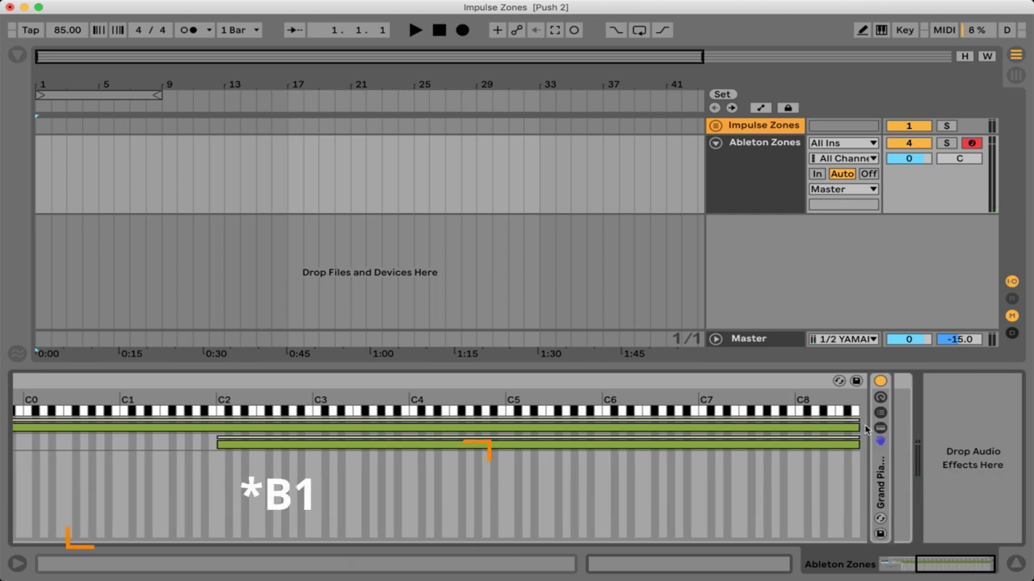
{"action": "left_click_drag", "start_coordinate": [856, 426], "coordinate": [216, 443]}
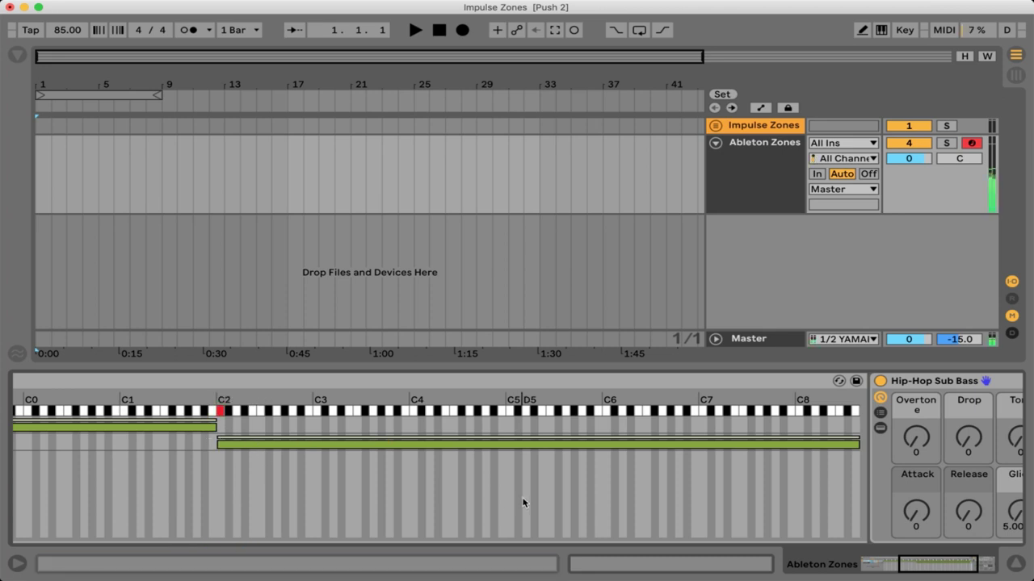
{"action": "left_click", "coordinate": [874, 568]}
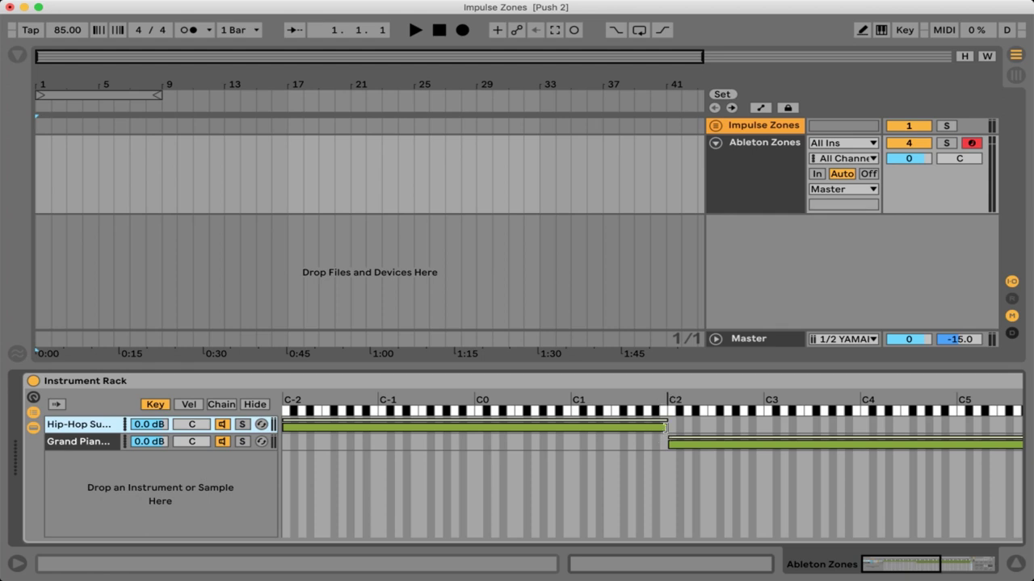
{"action": "left_click_drag", "start_coordinate": [666, 427], "coordinate": [692, 437]}
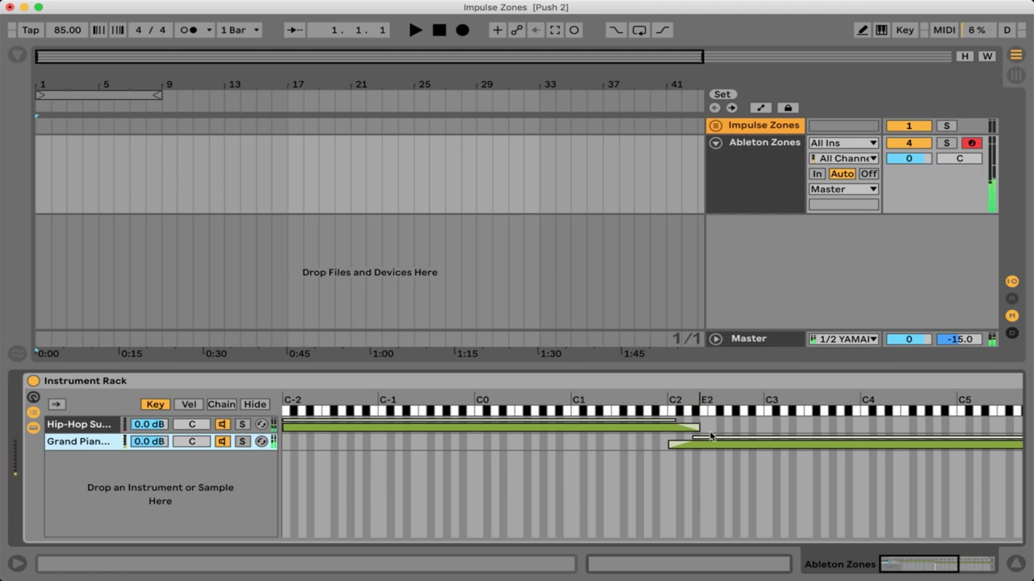
{"action": "left_click_drag", "start_coordinate": [699, 426], "coordinate": [669, 440]}
{"action": "left_click", "coordinate": [664, 441]}
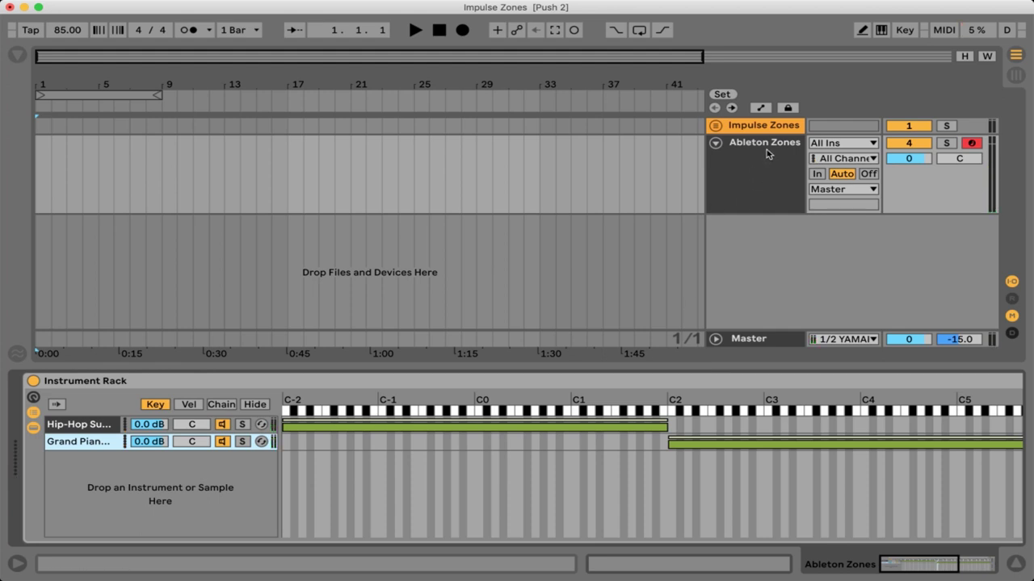
- Unfold Impulse Zones to show Piano and Bass, then select the Ableton Zones track
{"action": "left_click", "coordinate": [709, 228]}
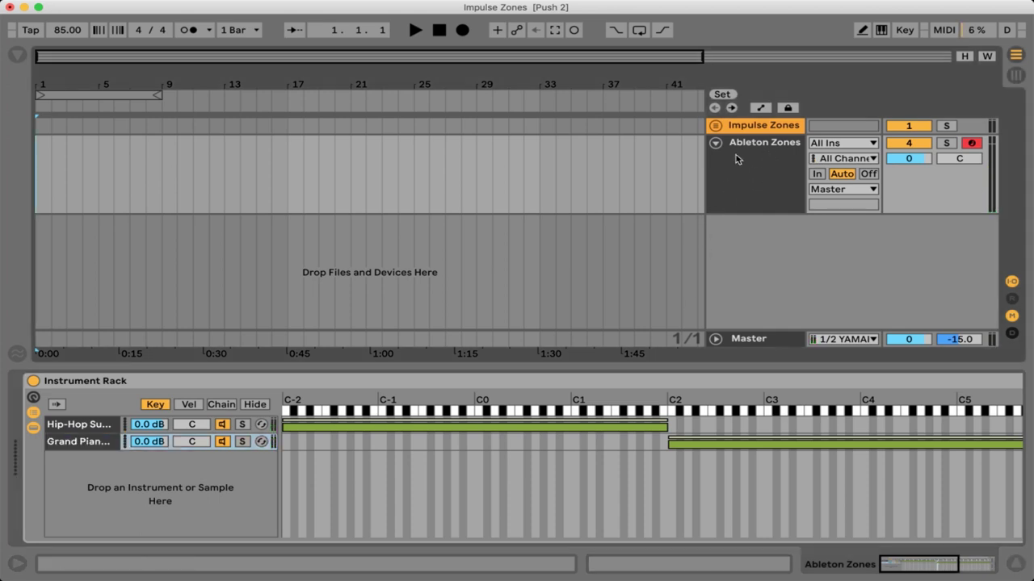
{"action": "left_click", "coordinate": [718, 128]}
{"action": "scroll", "coordinate": [727, 226], "scroll_direction": "down", "scroll_amount": 5}
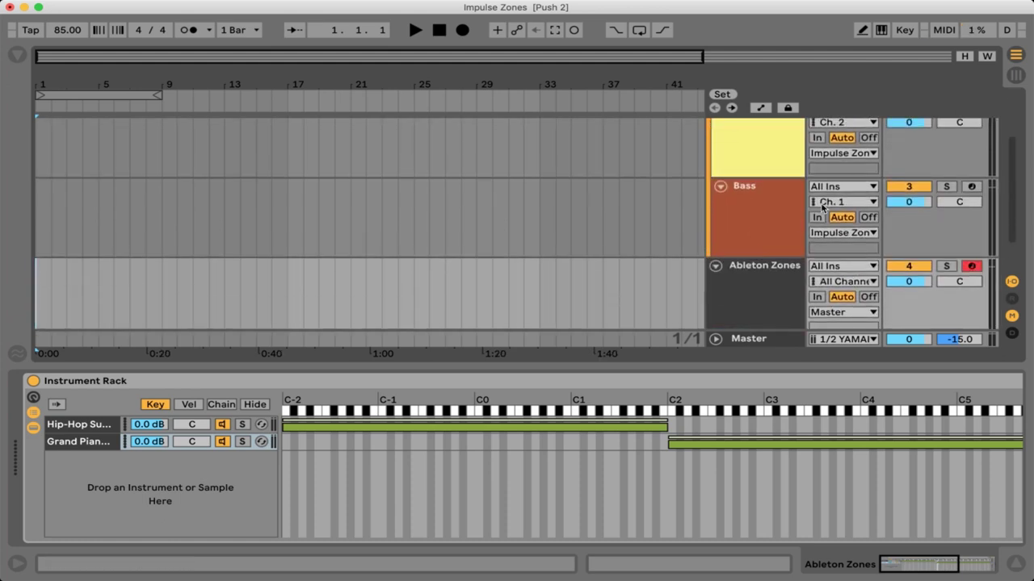
{"action": "scroll", "coordinate": [733, 224], "scroll_direction": "down", "scroll_amount": 2}
{"action": "left_click", "coordinate": [751, 233]}
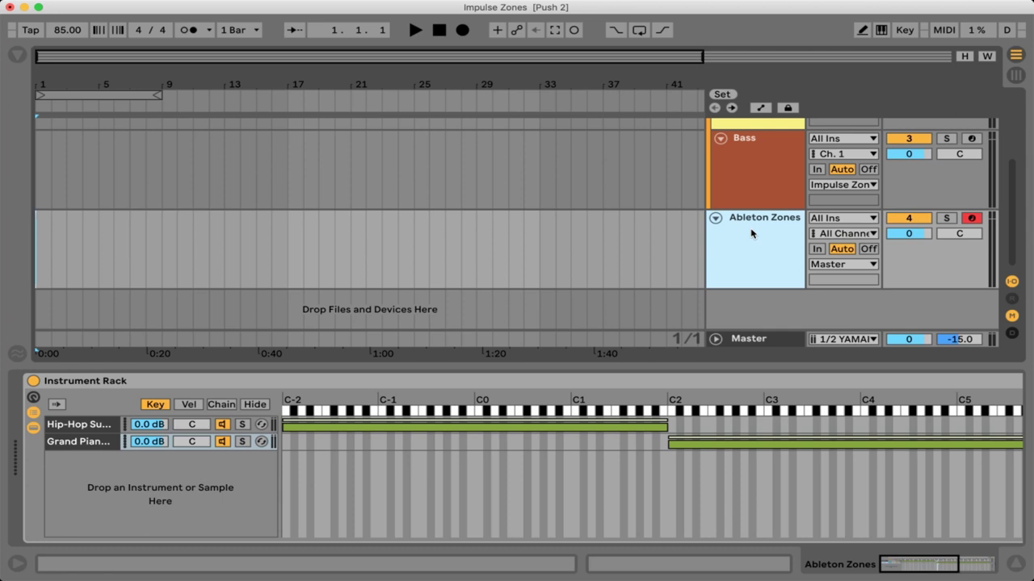